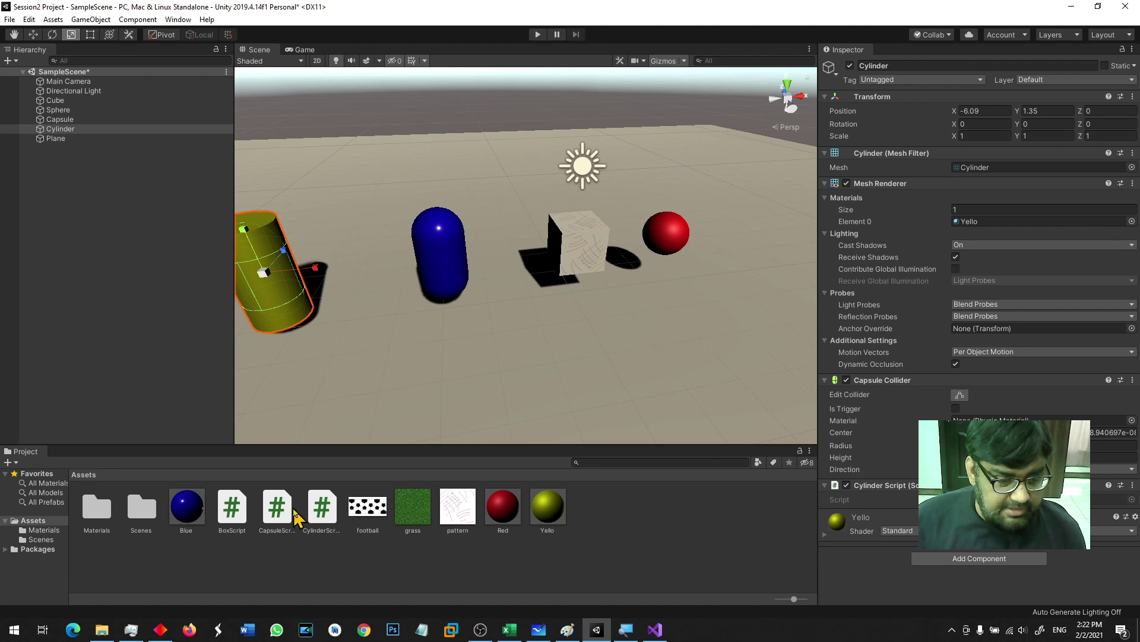
- Apply the football material from the Materials folder to the sphere and raise the sphere to a Y position of about 3.74
{"action": "double_click", "coordinate": [97, 506]}
{"action": "left_click_drag", "start_coordinate": [97, 506], "coordinate": [677, 254]}
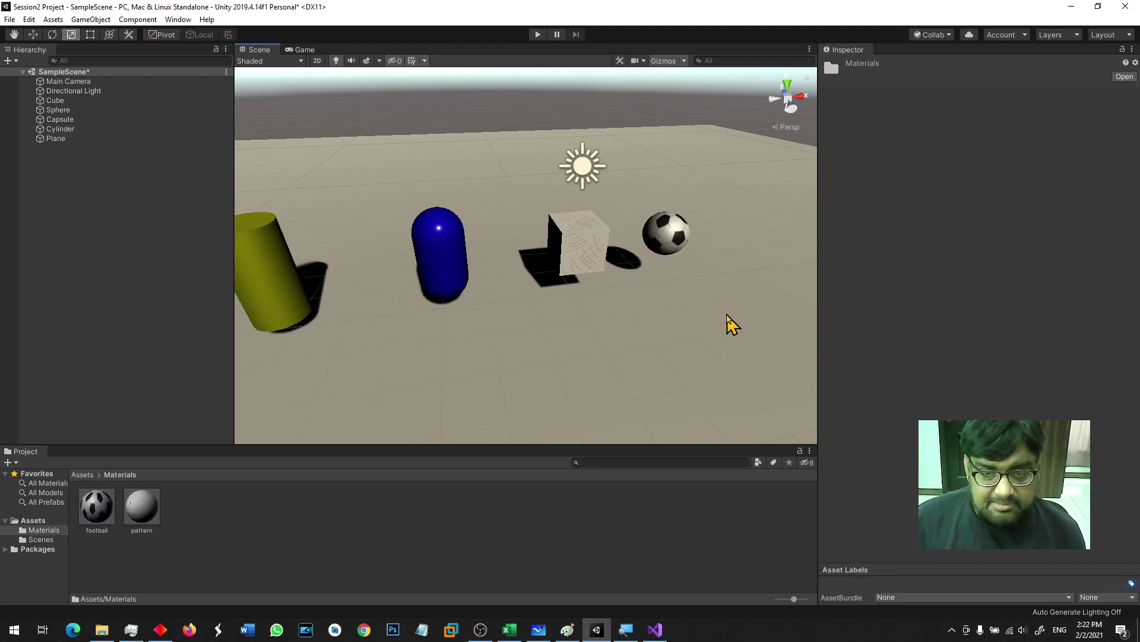
{"action": "left_click", "coordinate": [665, 252]}
{"action": "key", "text": "w"}
{"action": "left_click_drag", "start_coordinate": [677, 201], "coordinate": [677, 84]}
{"action": "left_click_drag", "start_coordinate": [744, 255], "coordinate": [629, 338], "text": "alt"}
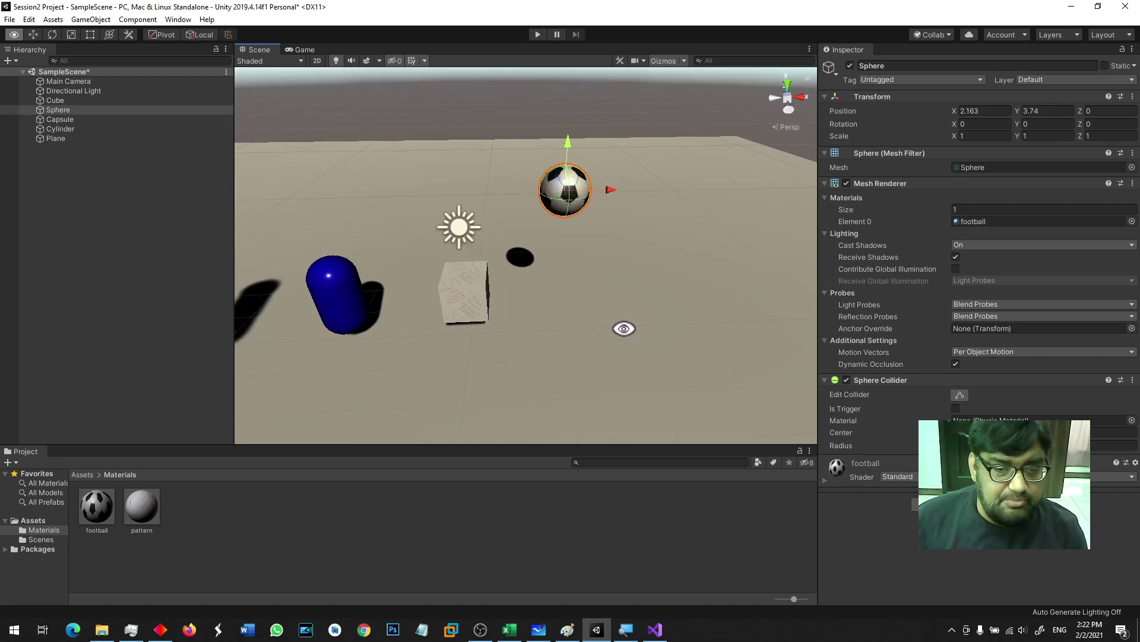
{"action": "left_click_drag", "start_coordinate": [608, 259], "coordinate": [631, 83], "text": "alt"}
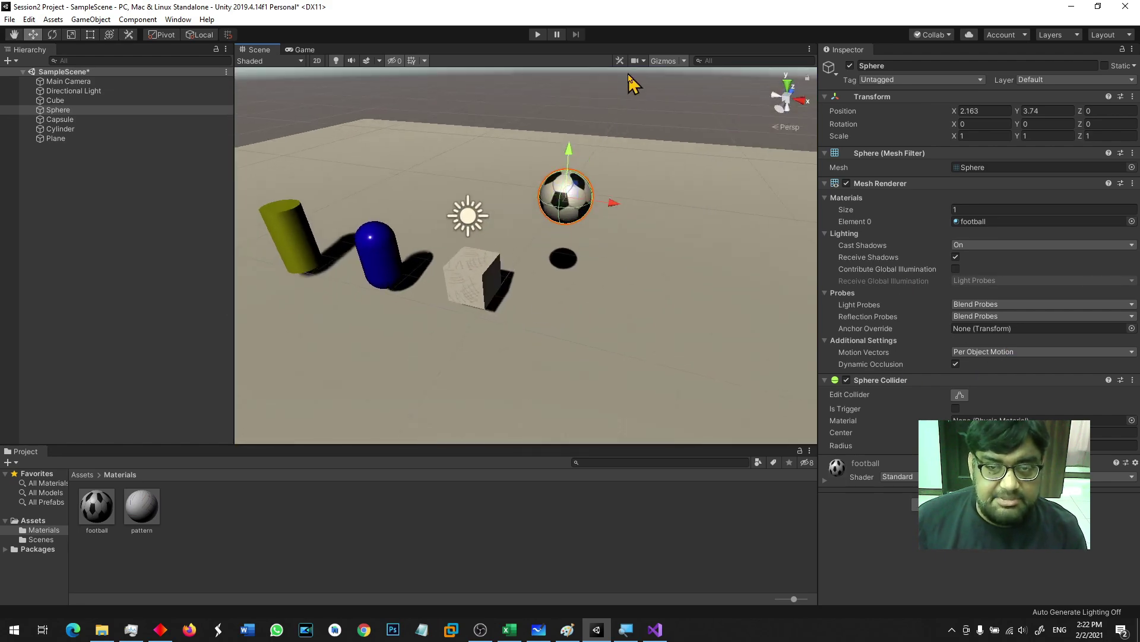
- Run the scene to check how the raised sphere behaves without physics, and stop it
{"action": "left_click", "coordinate": [537, 35]}
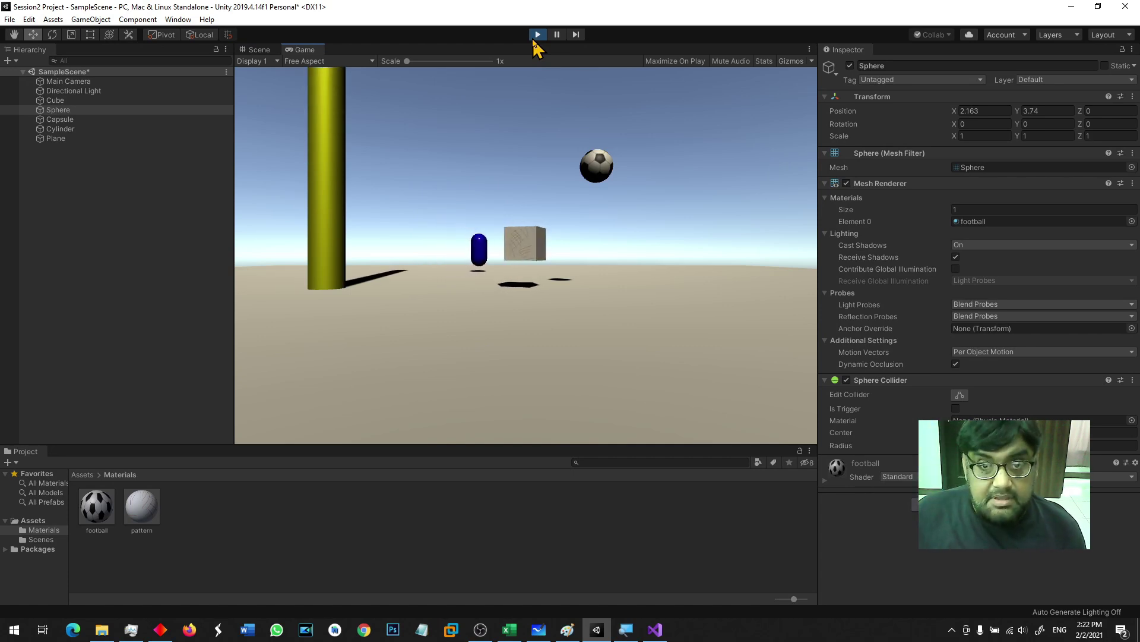
{"action": "left_click", "coordinate": [537, 35]}
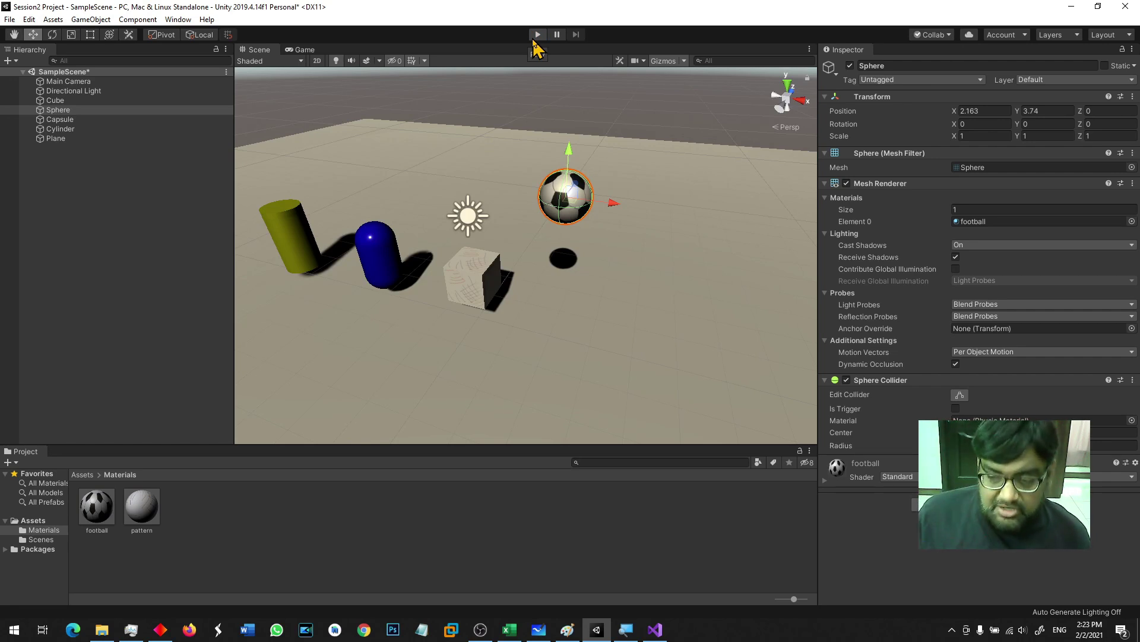
{"action": "left_click", "coordinate": [900, 476]}
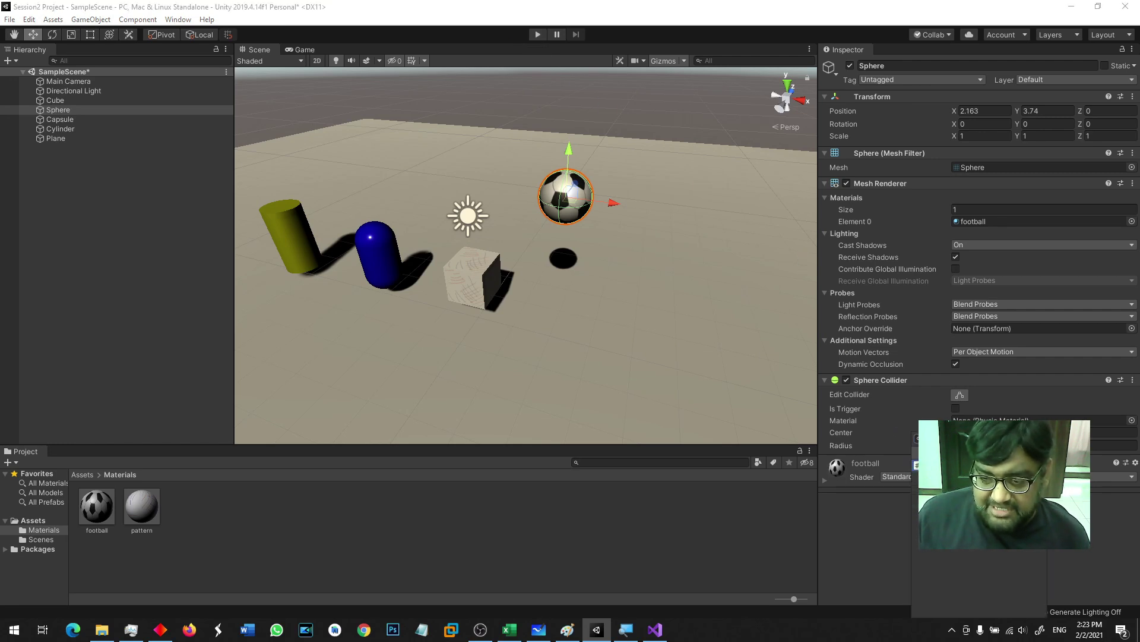
{"action": "key", "text": "BackSpace"}
{"action": "left_click", "coordinate": [843, 527]}
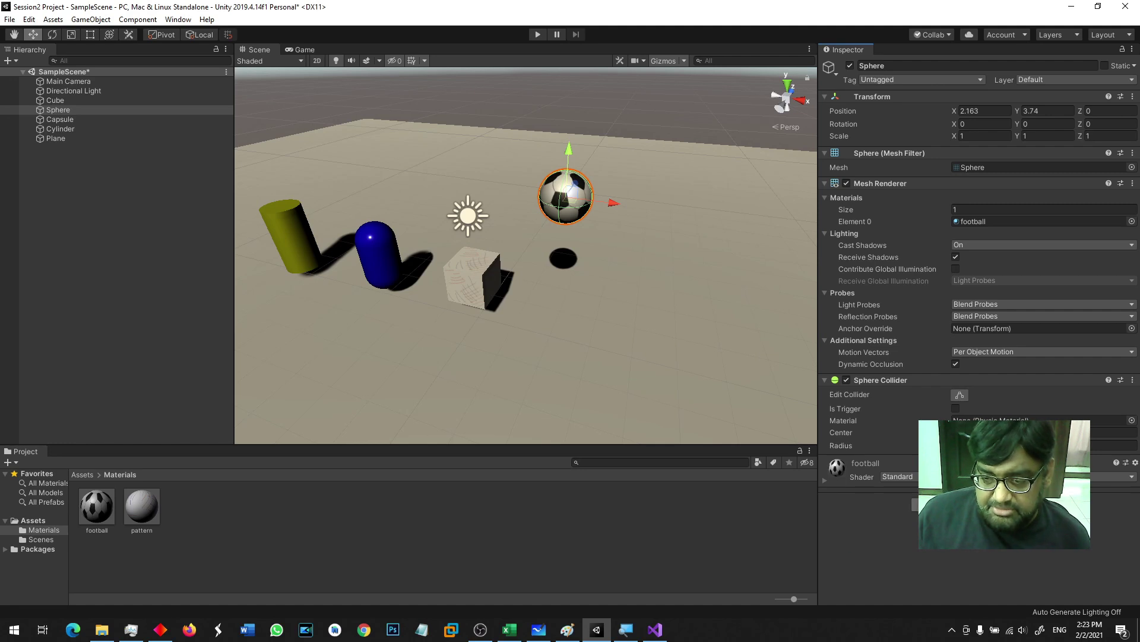
- Search for "Rigid" and add a Rigidbody component to the sphere
{"action": "left_click", "coordinate": [898, 475]}
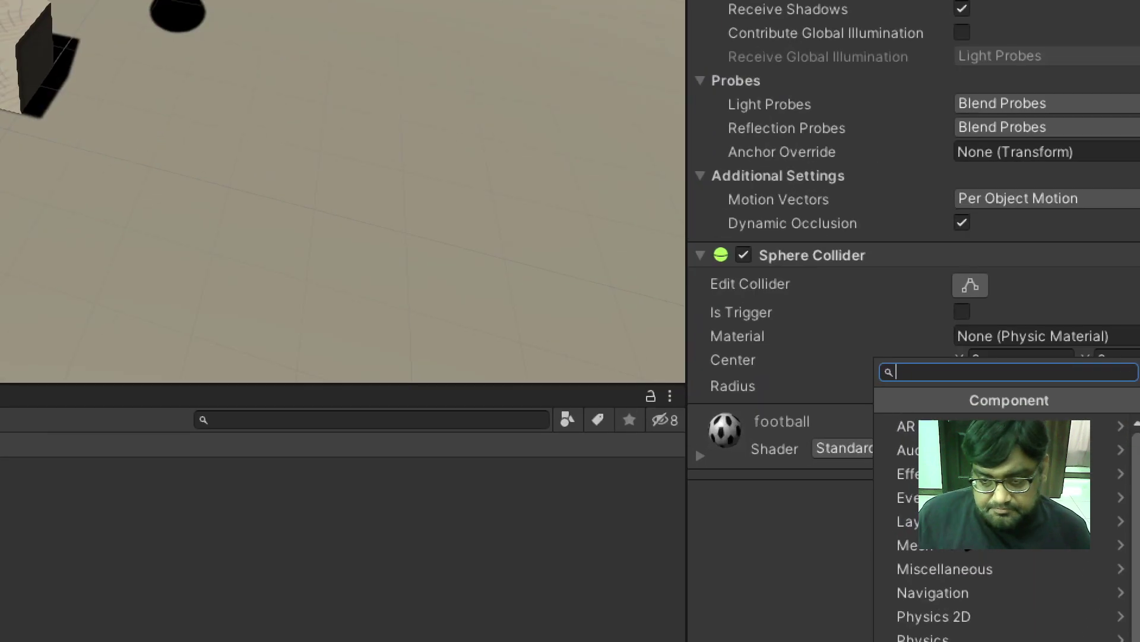
{"action": "type", "text": "Rigid"}
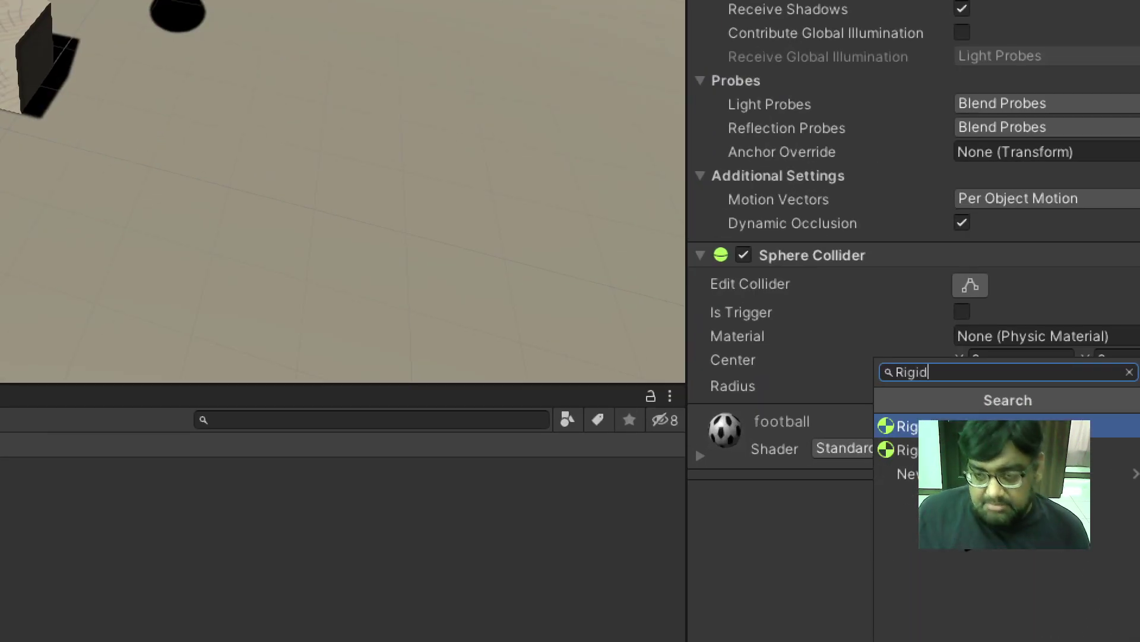
{"action": "key", "text": "Down"}
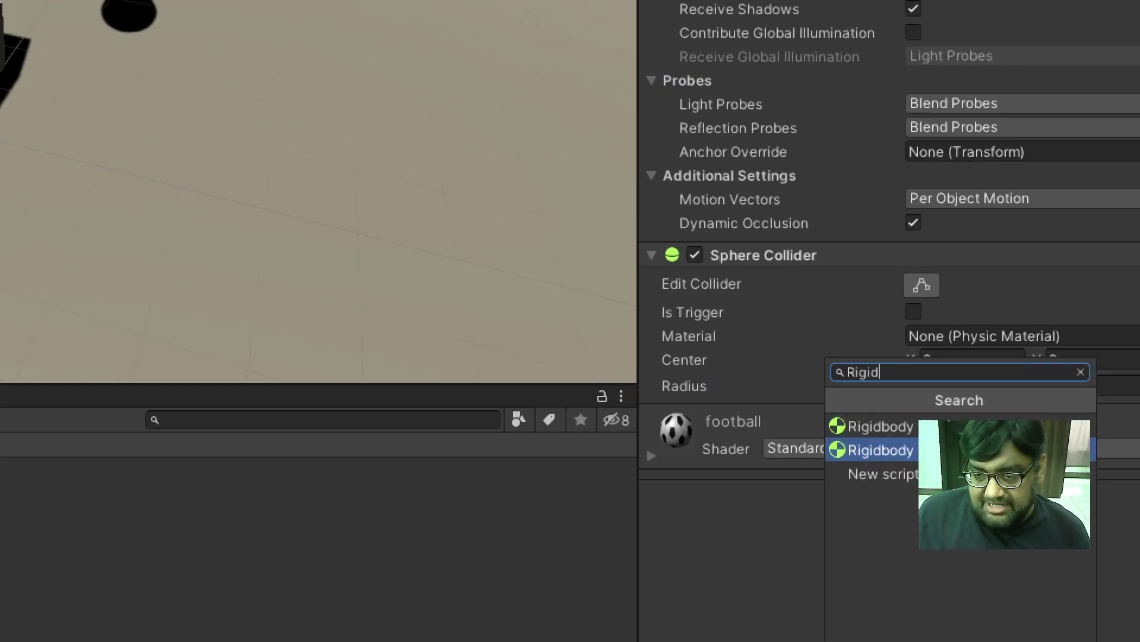
{"action": "left_click", "coordinate": [873, 445]}
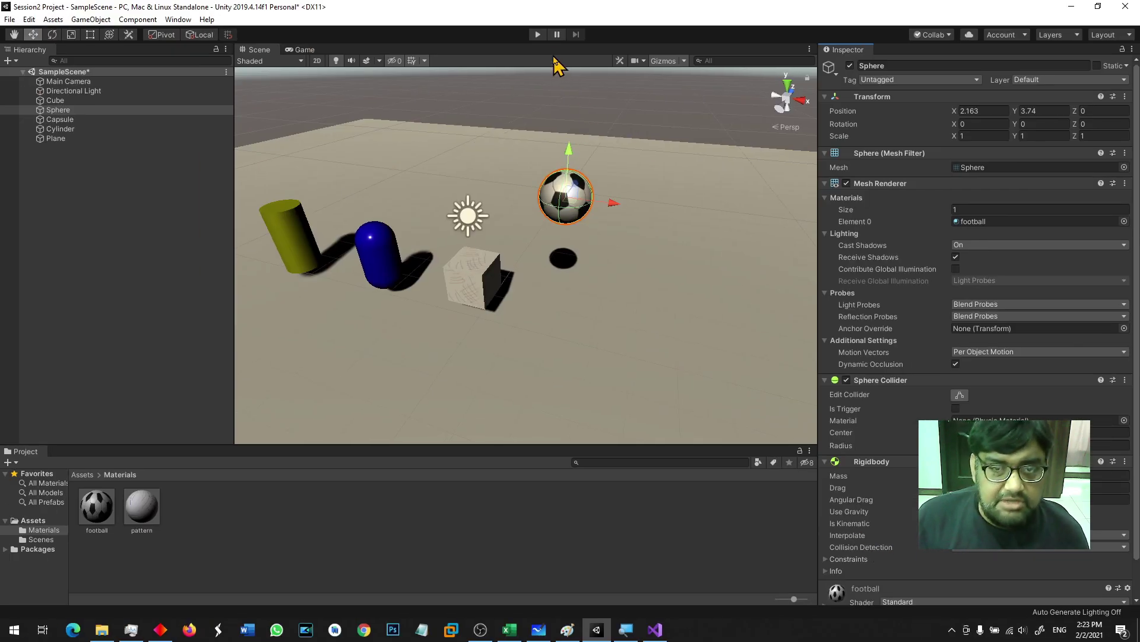
- Run and stop the scene several times to examine how the sphere moves with its Rigidbody
{"action": "left_click", "coordinate": [539, 37]}
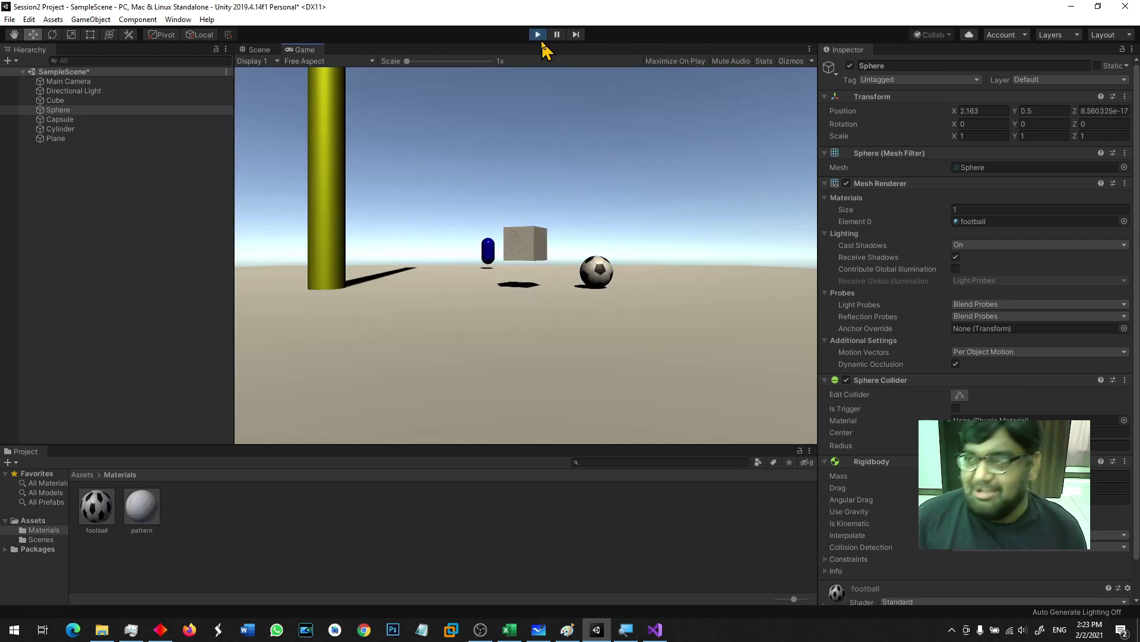
{"action": "left_click", "coordinate": [538, 36]}
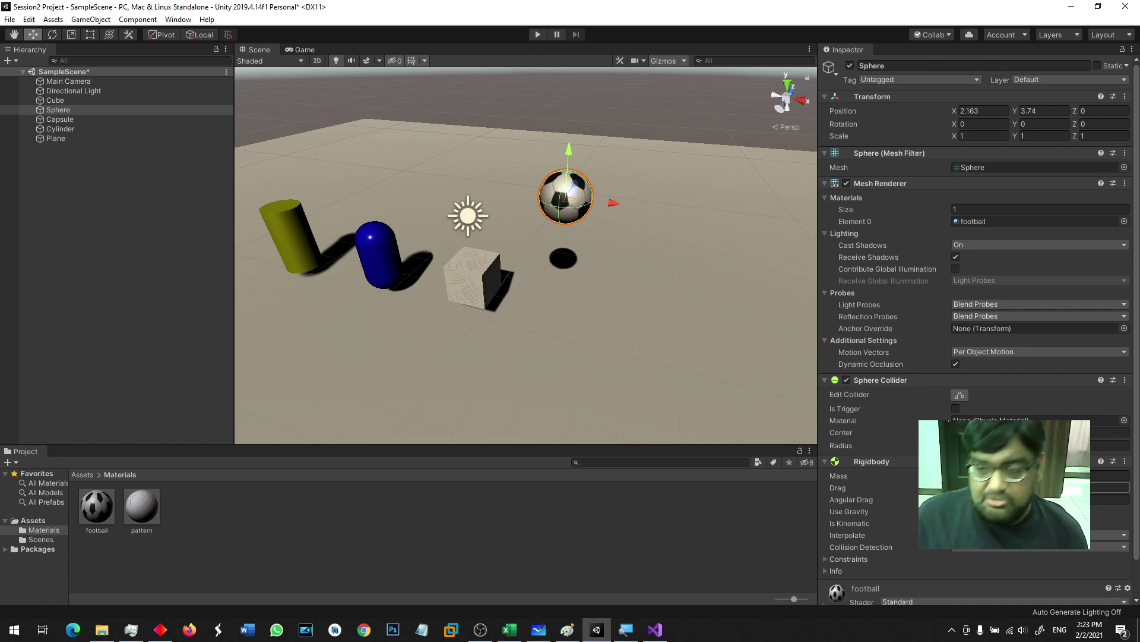
{"action": "scroll", "coordinate": [909, 335], "scroll_direction": "down", "scroll_amount": 2}
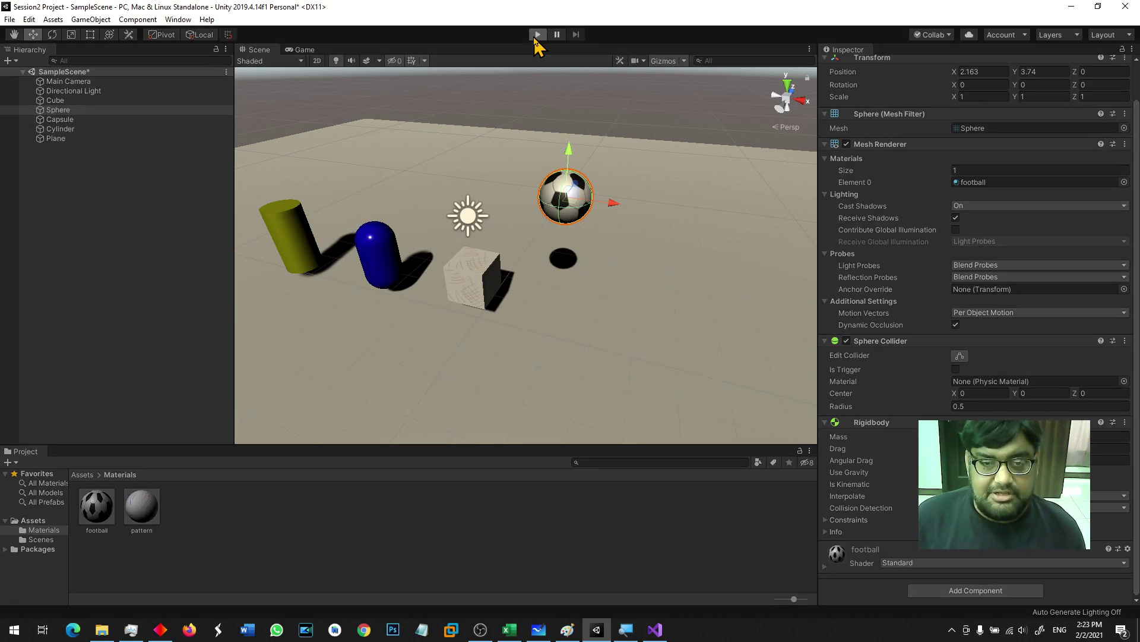
{"action": "left_click", "coordinate": [537, 34]}
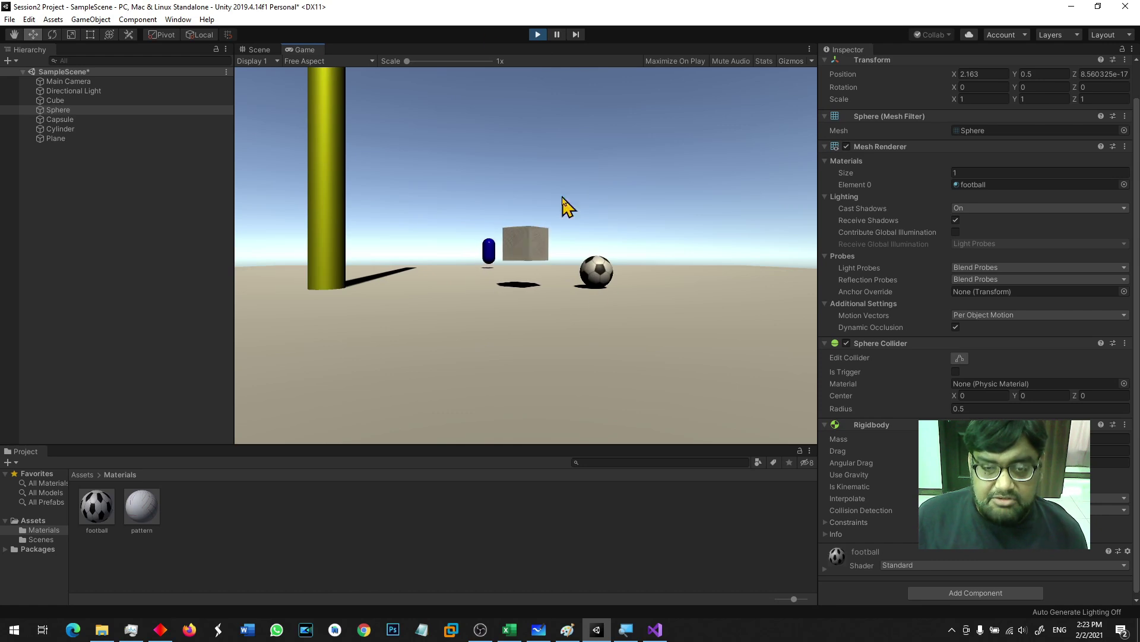
{"action": "left_click", "coordinate": [536, 35]}
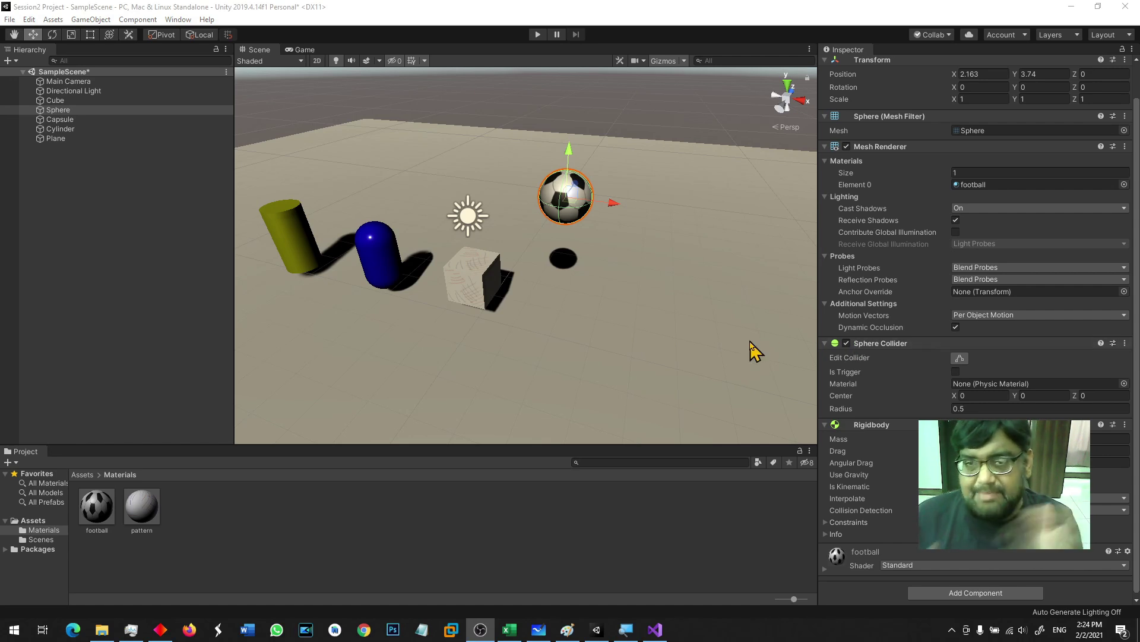
{"action": "left_click", "coordinate": [539, 32]}
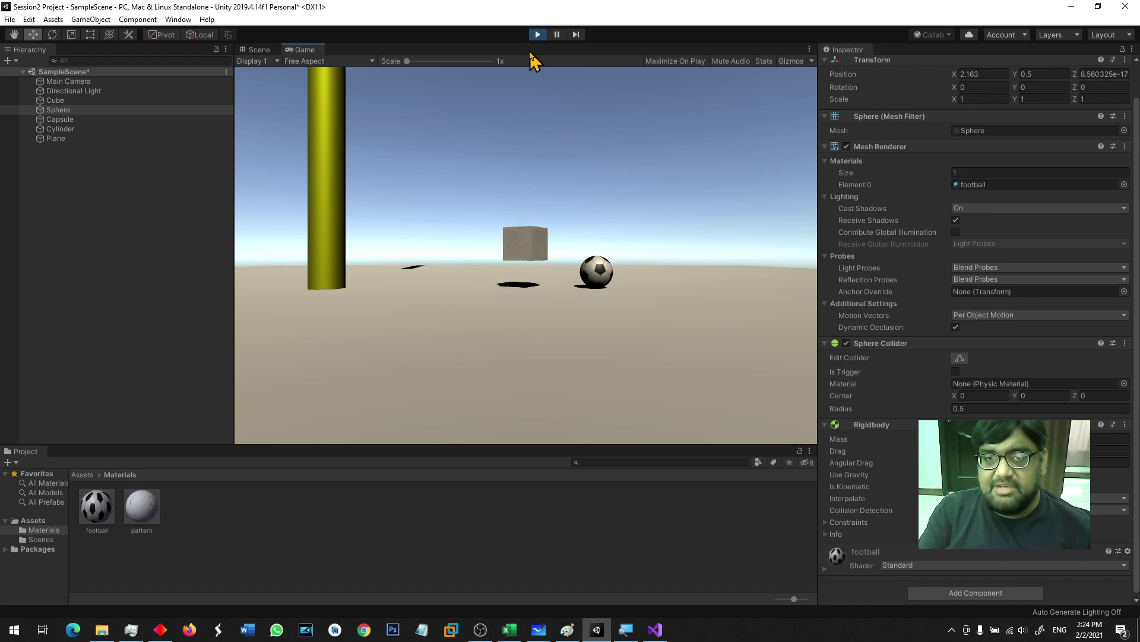
{"action": "left_click", "coordinate": [537, 35]}
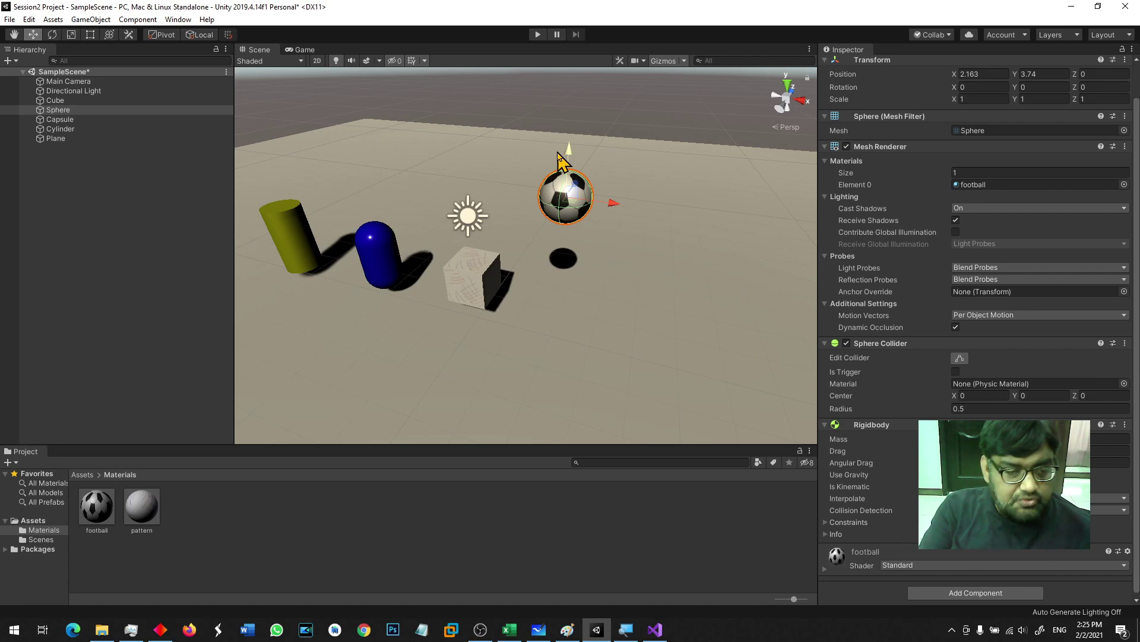
- Create a Physic Material named BallMaterial in the main Assets folder
{"action": "left_click", "coordinate": [82, 475]}
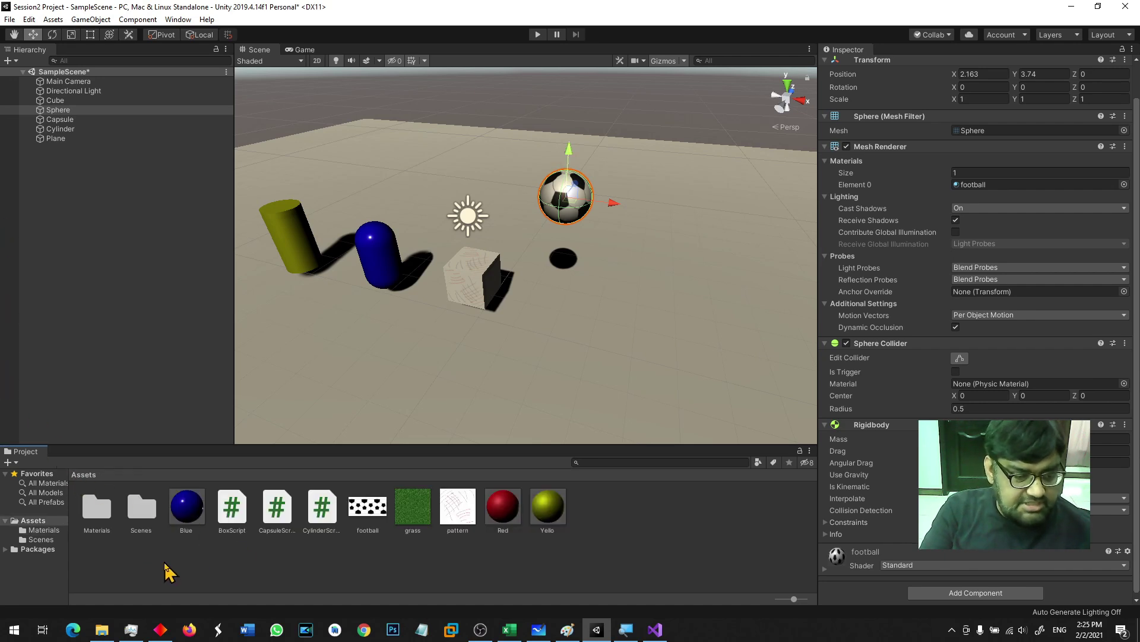
{"action": "right_click", "coordinate": [603, 506]}
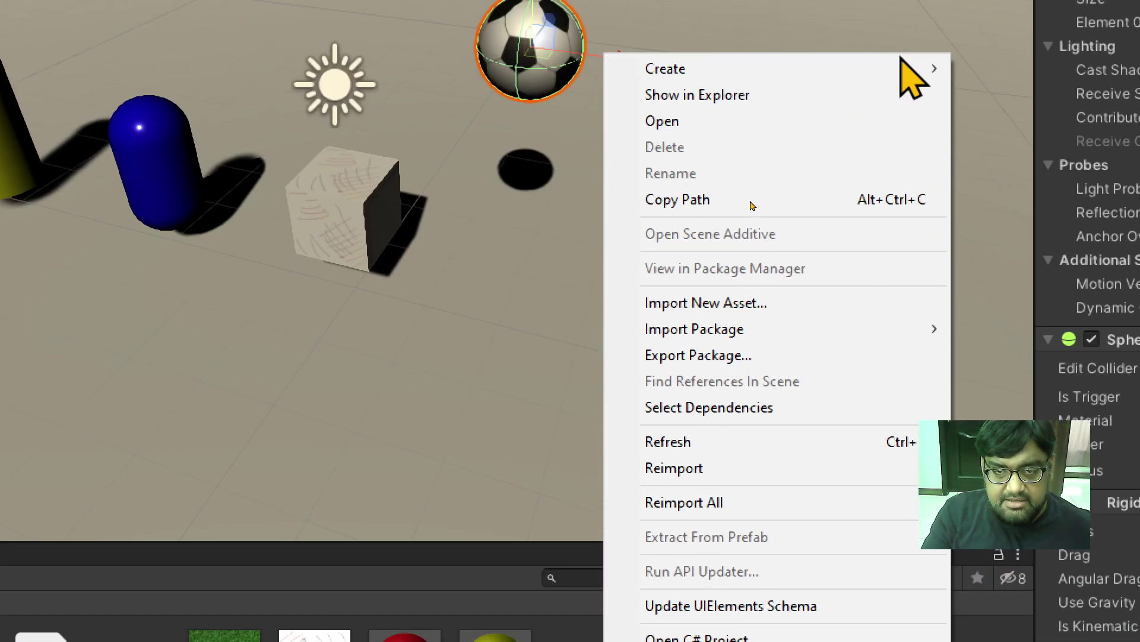
{"action": "mouse_move", "coordinate": [862, 72]}
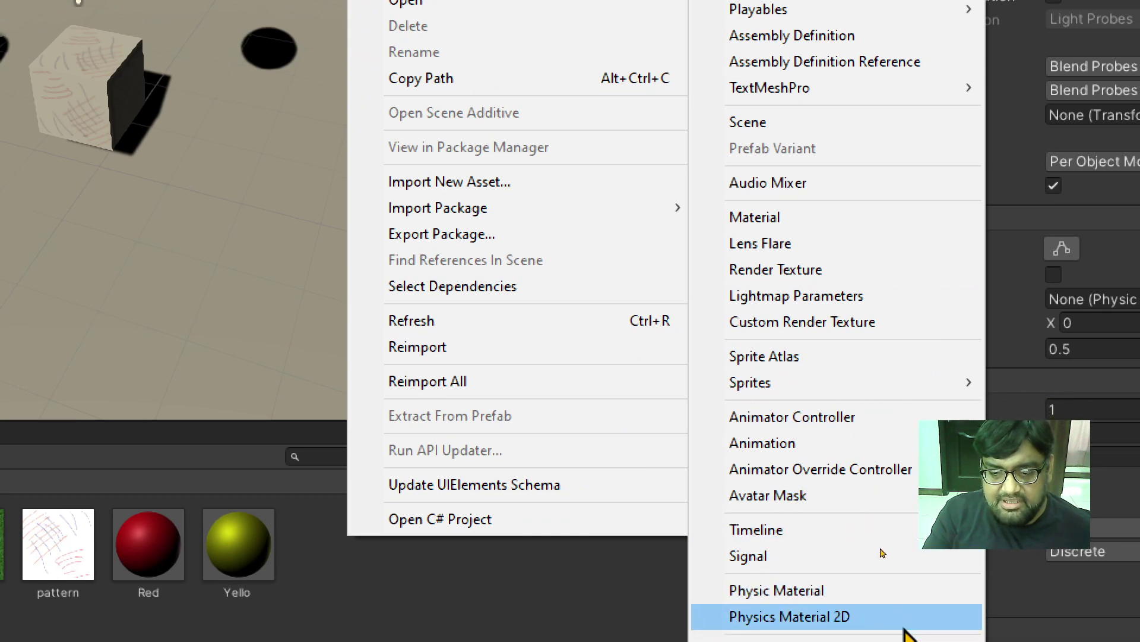
{"action": "left_click", "coordinate": [832, 577]}
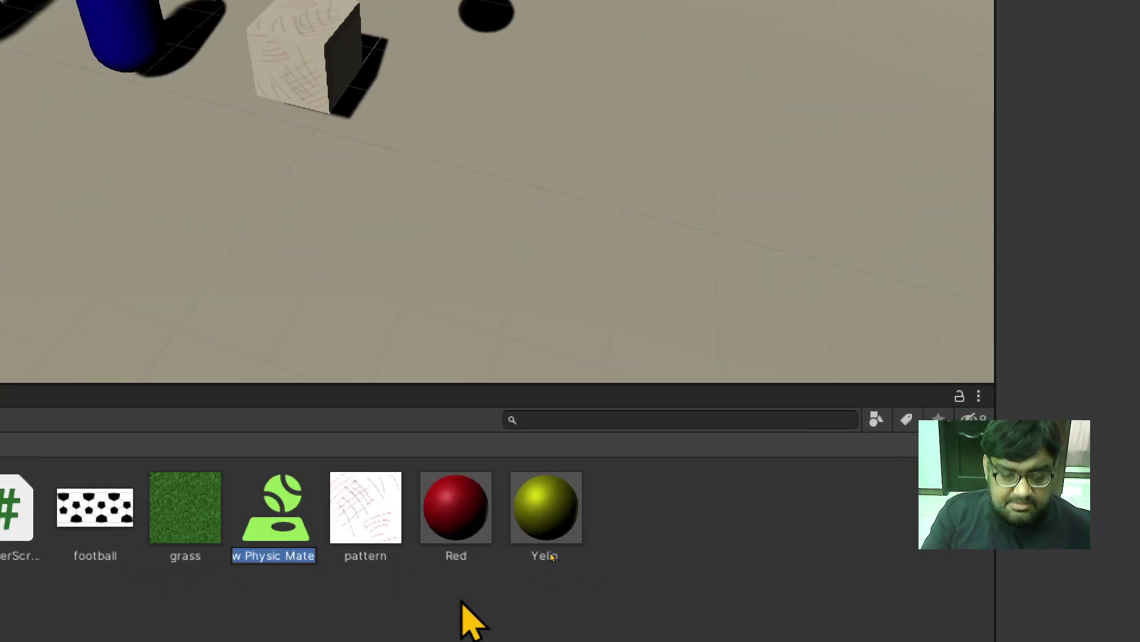
{"action": "type", "text": "BallMaterial"}
{"action": "key", "text": "Return"}
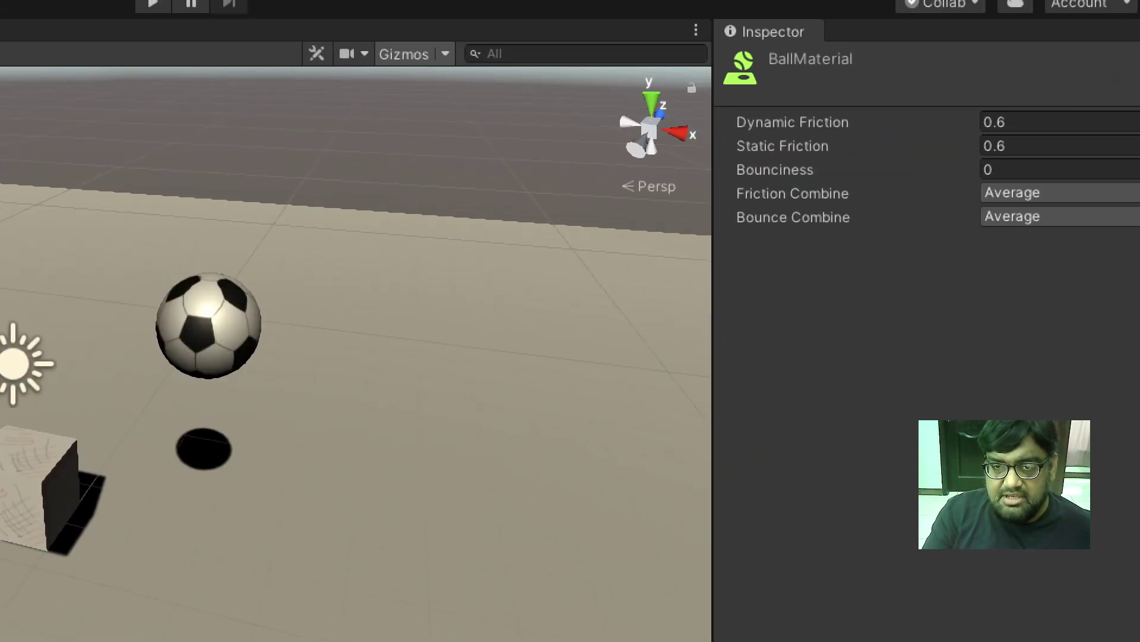
- Set BallMaterial's Bounciness to 1 and its Bounce Combine to Maximum
{"action": "left_click_drag", "start_coordinate": [794, 173], "coordinate": [871, 171]}
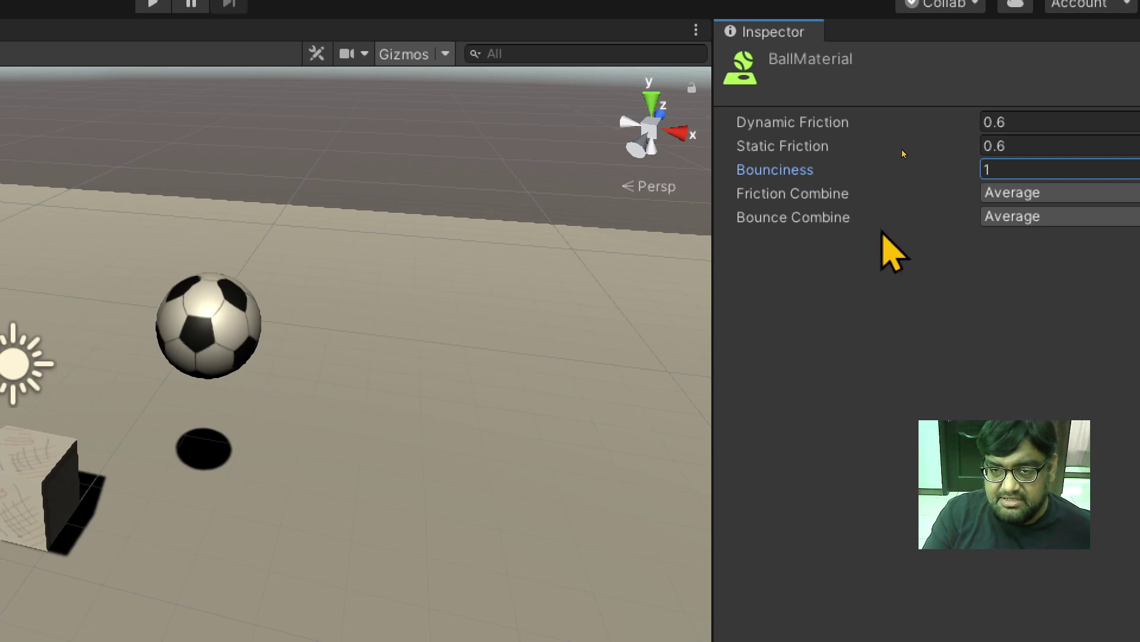
{"action": "left_click", "coordinate": [767, 221]}
{"action": "left_click", "coordinate": [1055, 217]}
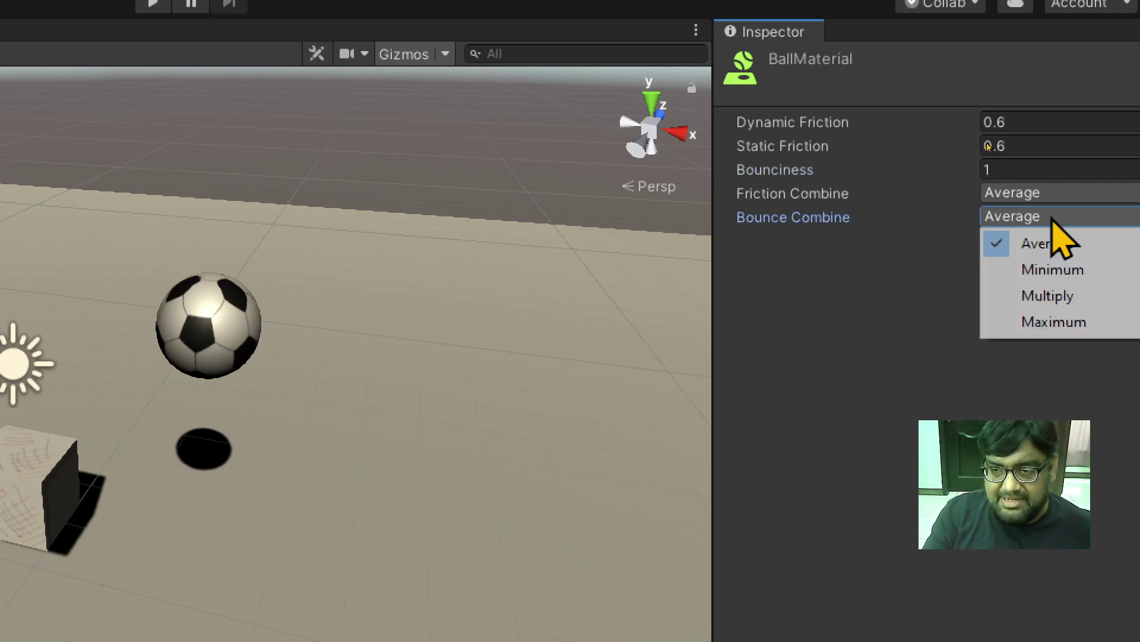
{"action": "left_click", "coordinate": [1058, 323]}
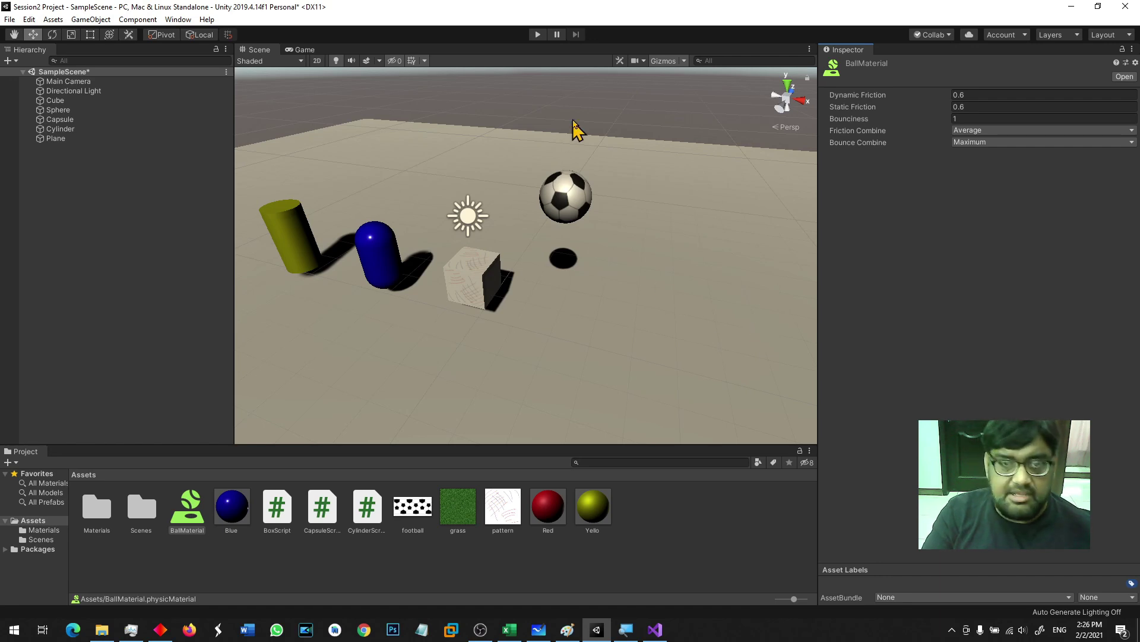
- Run the scene to check the sphere's bounce before BallMaterial is assigned, and stop it
{"action": "left_click", "coordinate": [538, 35]}
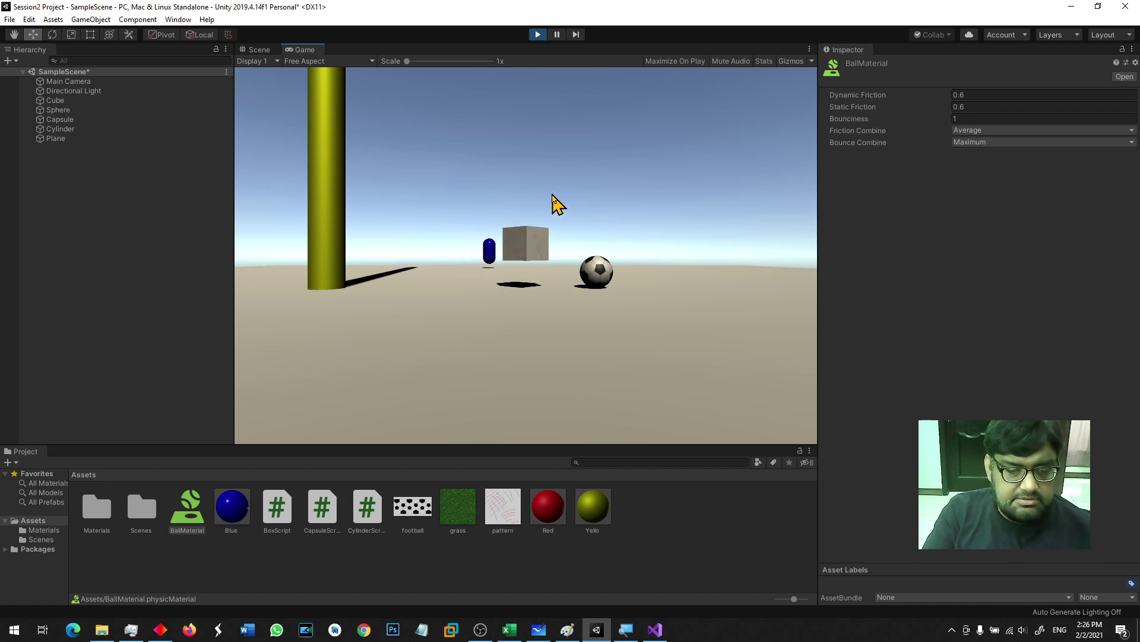
{"action": "left_click", "coordinate": [538, 34]}
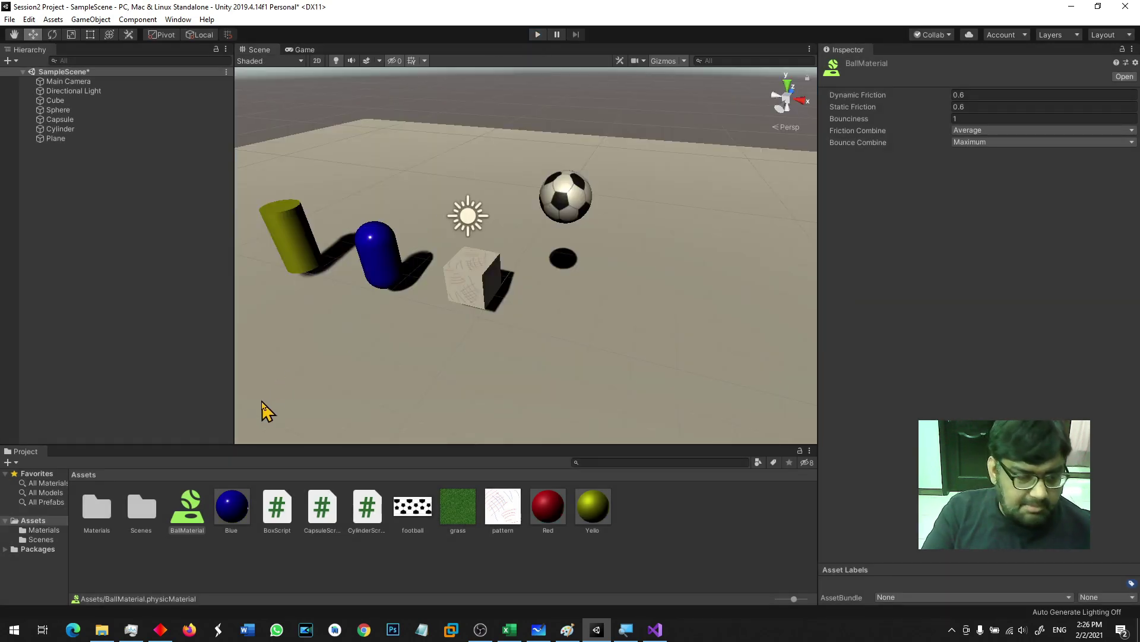
- Assign BallMaterial to the football sphere and run the scene to test its bounce
{"action": "left_click_drag", "start_coordinate": [193, 510], "coordinate": [562, 202]}
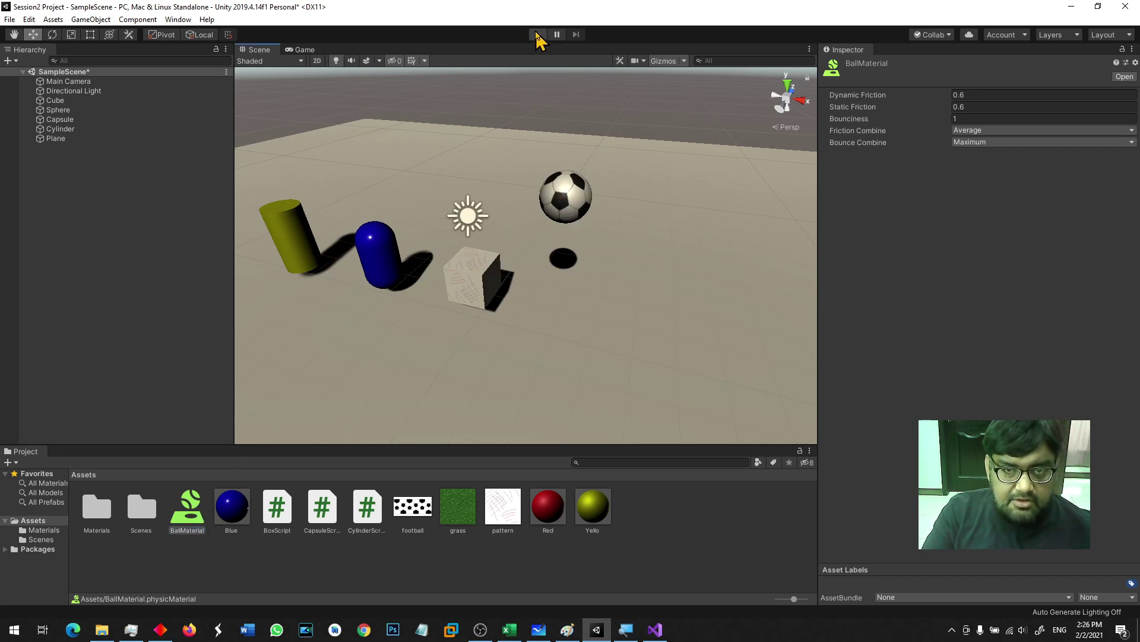
{"action": "left_click_drag", "start_coordinate": [196, 511], "coordinate": [496, 269]}
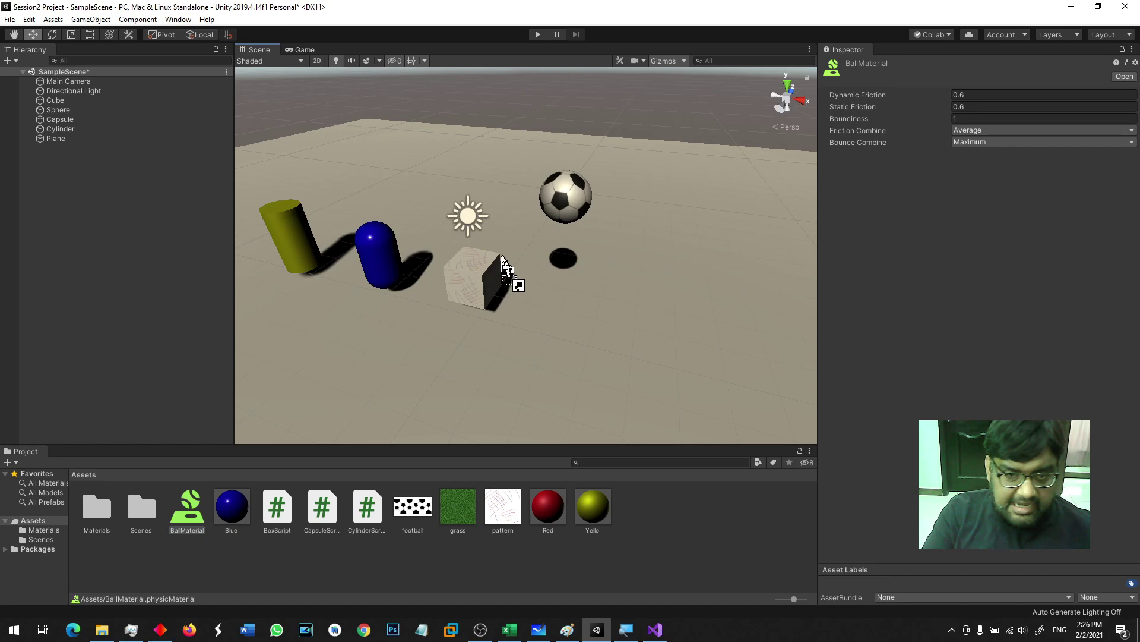
{"action": "left_click_drag", "start_coordinate": [575, 205], "coordinate": [575, 205]}
{"action": "left_click", "coordinate": [537, 35]}
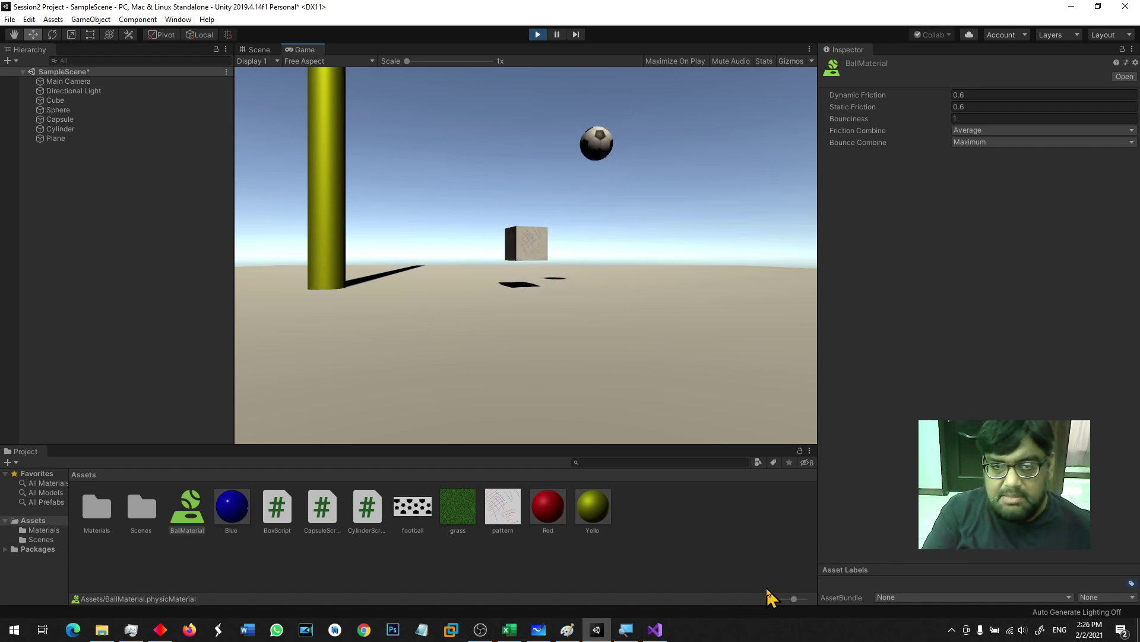
- Set BallMaterial's Bounciness to 0.61, test the bounce in play mode and stop the scene
{"action": "left_click_drag", "start_coordinate": [868, 119], "coordinate": [861, 119]}
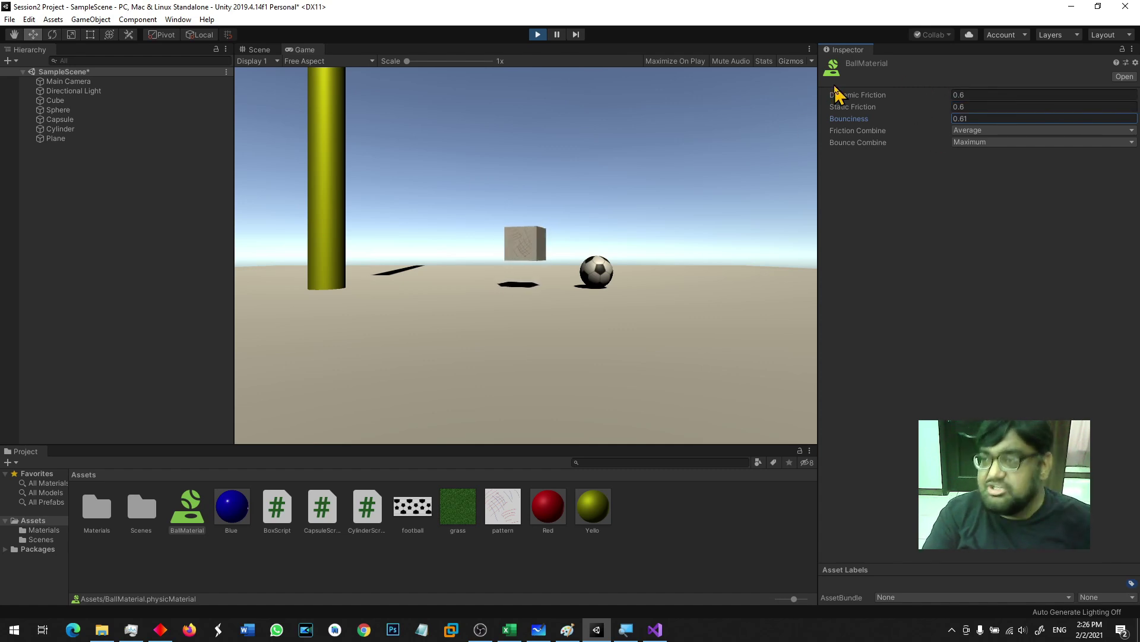
{"action": "left_click", "coordinate": [537, 35]}
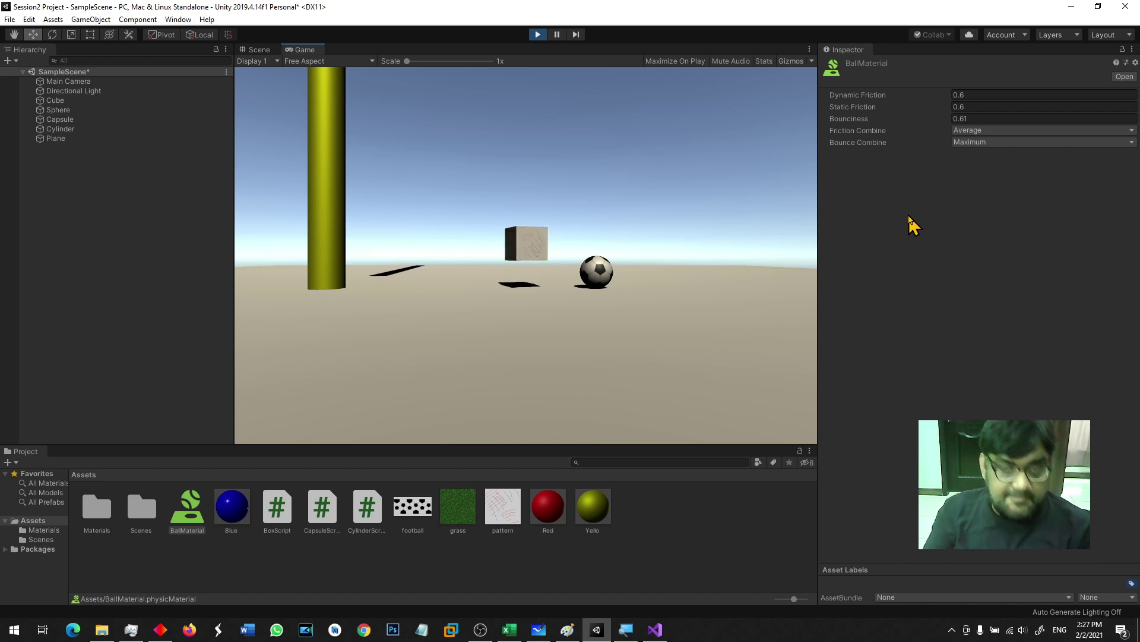
{"action": "left_click", "coordinate": [537, 34]}
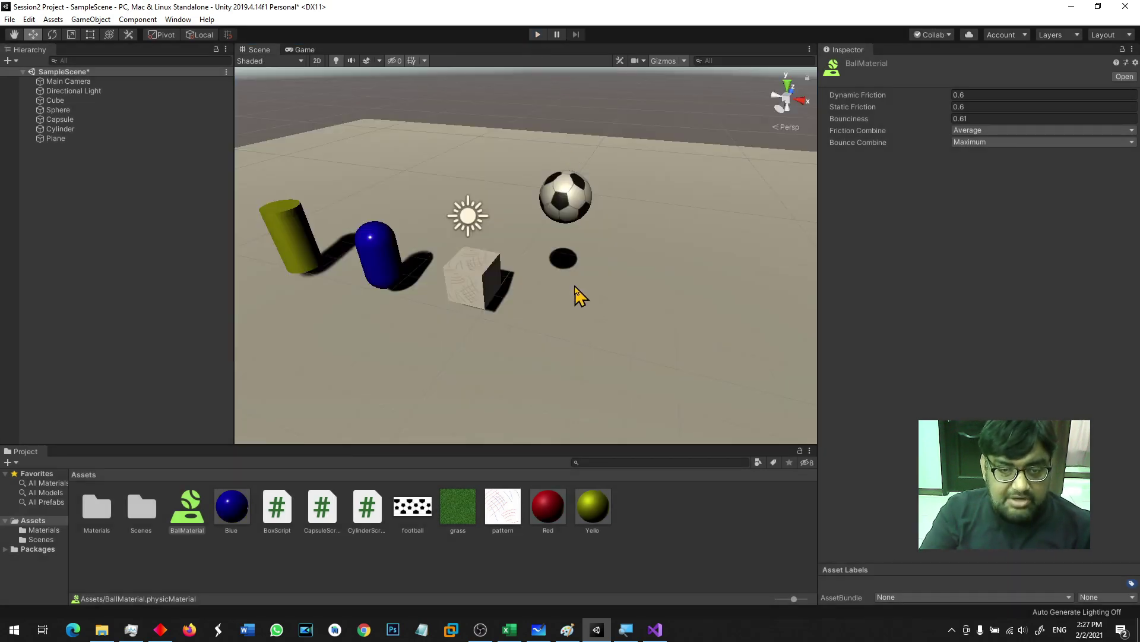
- Add a Rigidbody component to the patterned cube
{"action": "left_click", "coordinate": [473, 289]}
{"action": "key", "text": "f"}
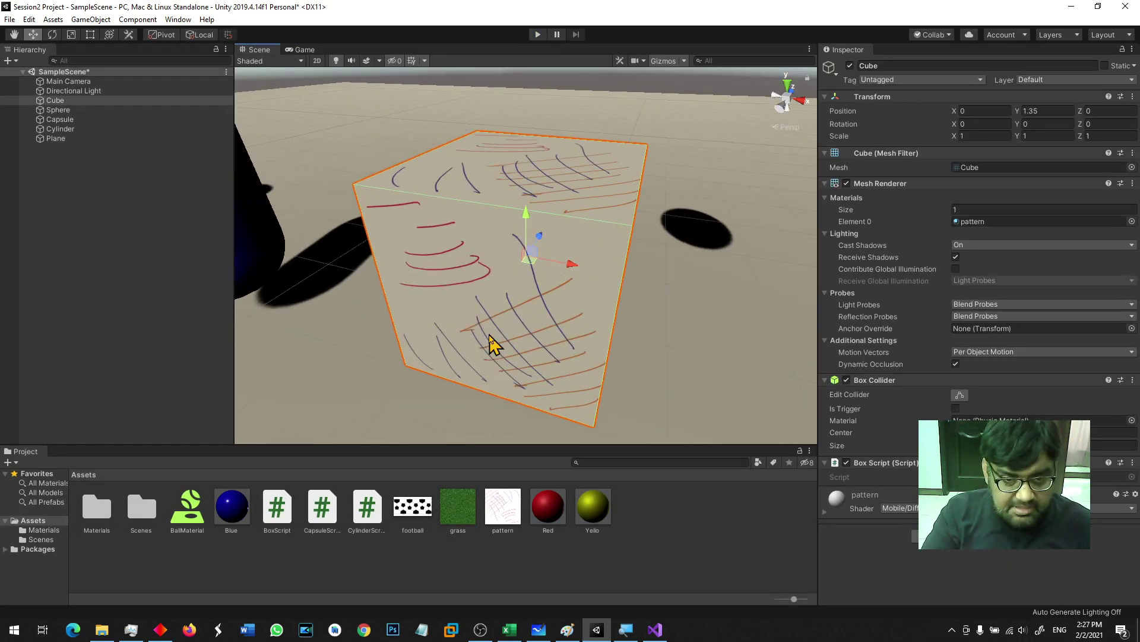
{"action": "left_click", "coordinate": [958, 550]}
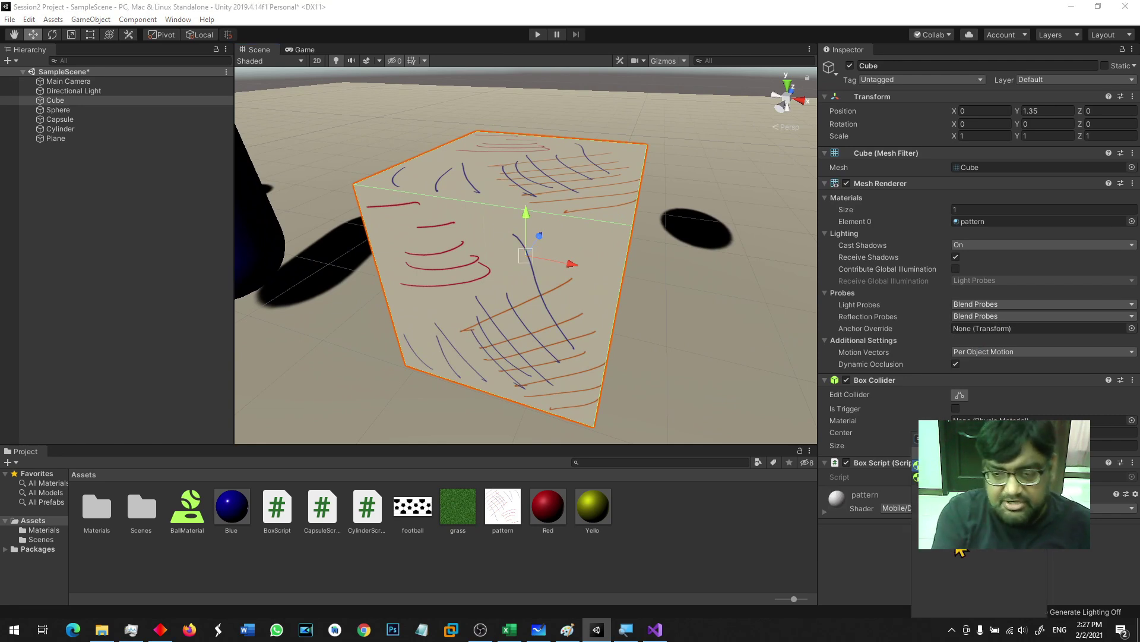
{"action": "left_click", "coordinate": [958, 548]}
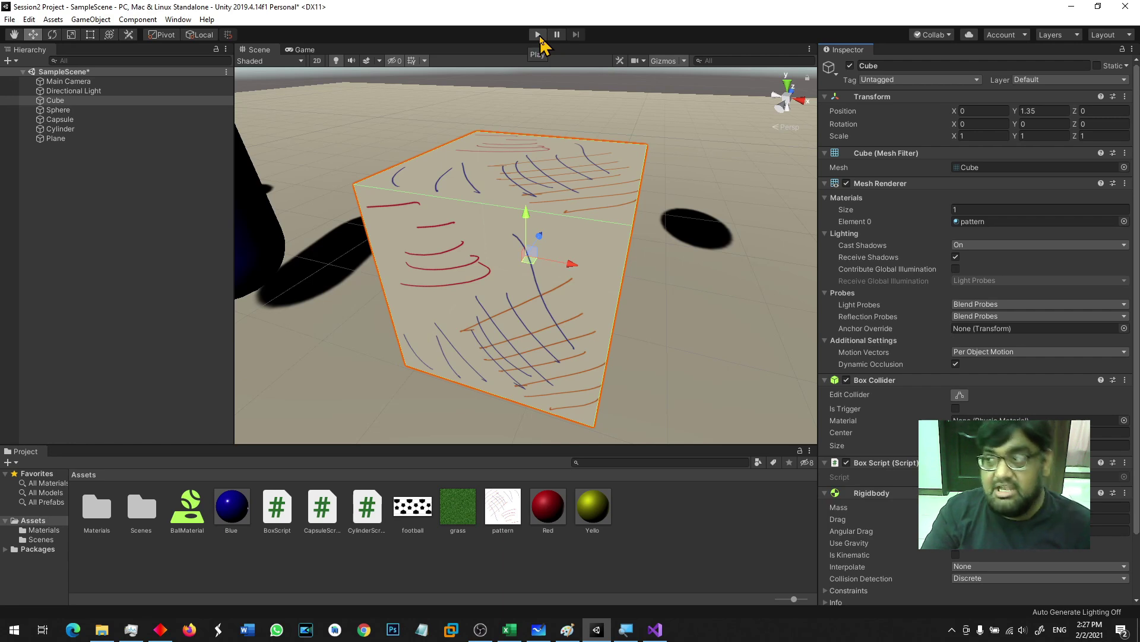
- Run the scene to examine how the cube and the football move with physics, stop it and run it again
{"action": "left_click", "coordinate": [539, 37]}
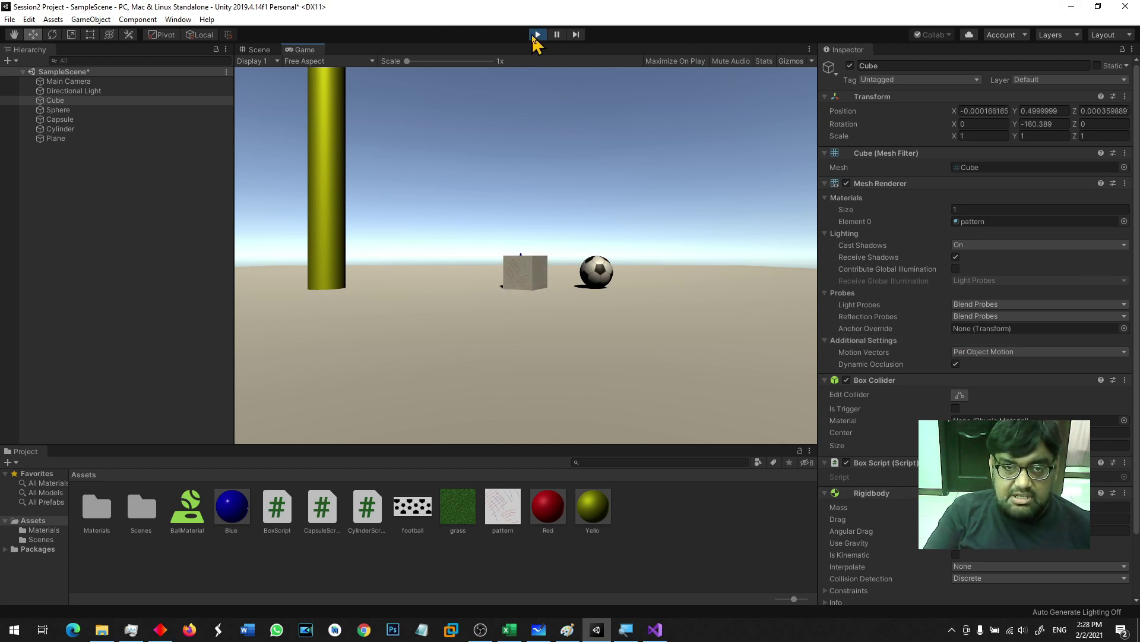
{"action": "left_click", "coordinate": [538, 34]}
{"action": "scroll", "coordinate": [698, 361], "scroll_direction": "down", "scroll_amount": 5}
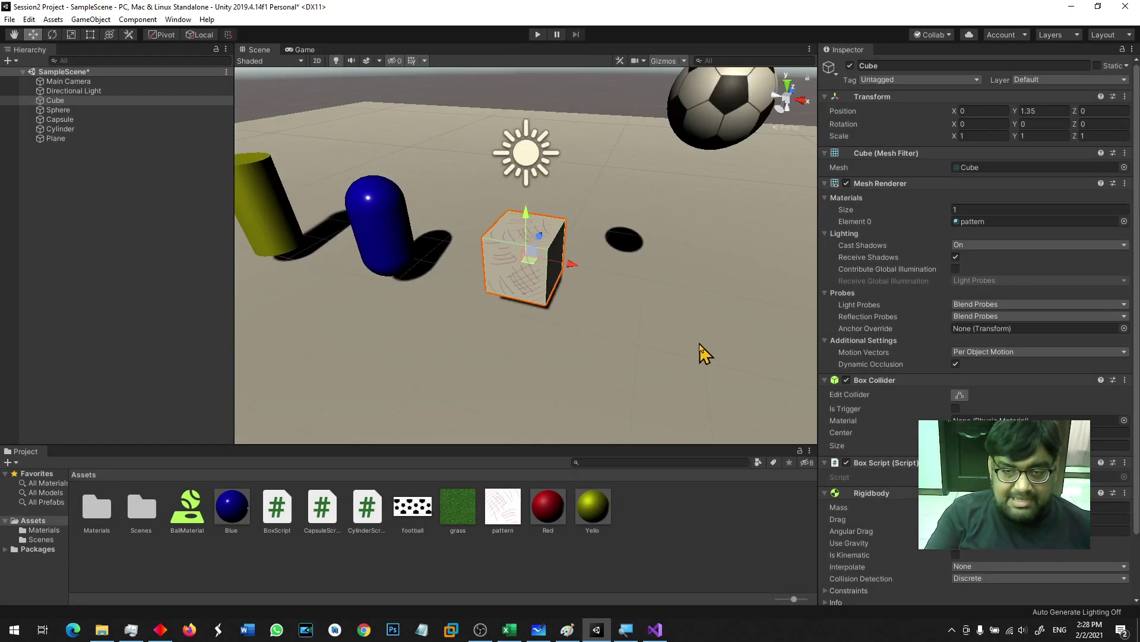
{"action": "left_click", "coordinate": [538, 34]}
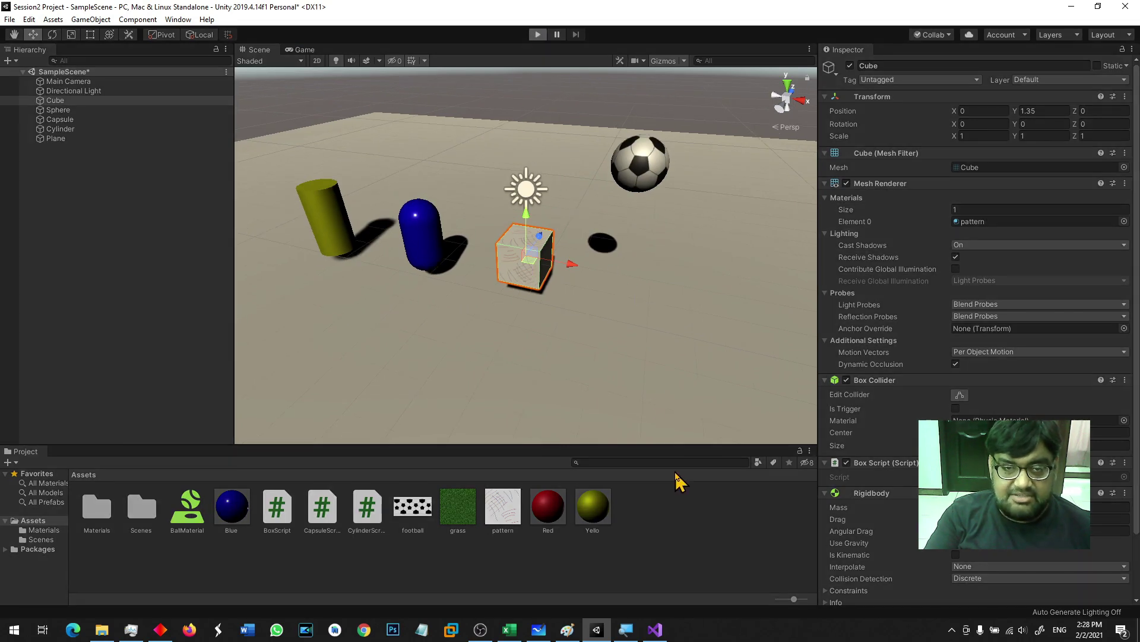